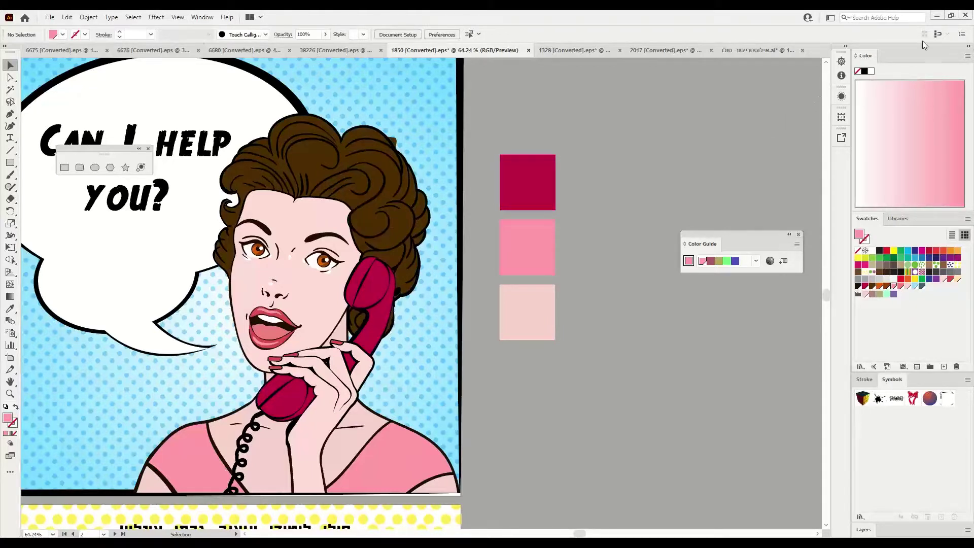
Delete the yellow dotted pattern behind the Hebrew text on the artboard below the phone illustration
left_click_drag(316, 510, 482, 273)
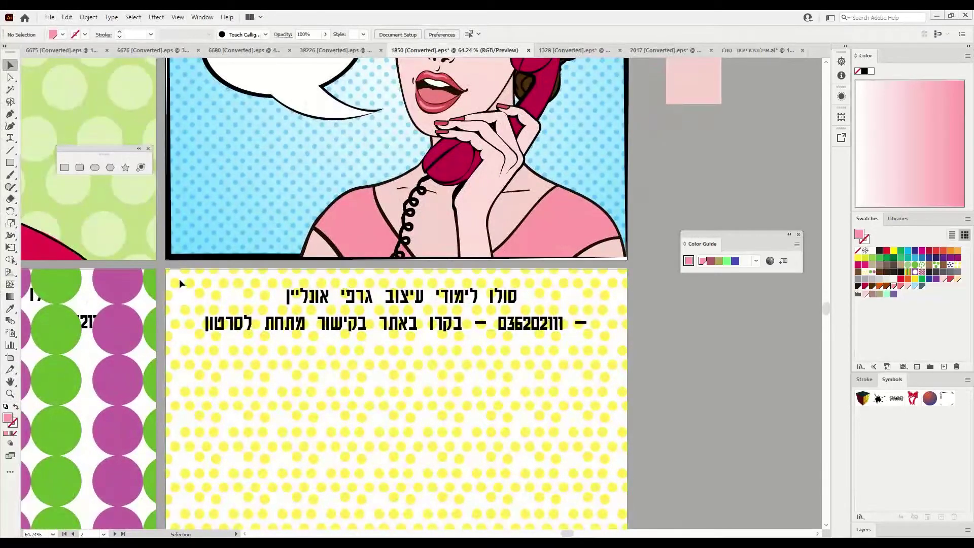
left_click(197, 307)
key("Delete")
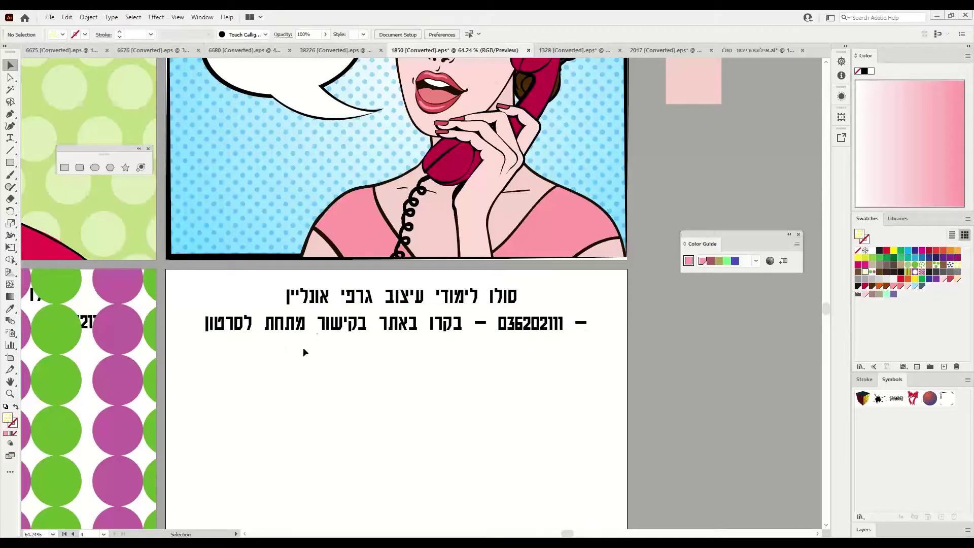
left_click(366, 298)
key("ctrl+shift+a")
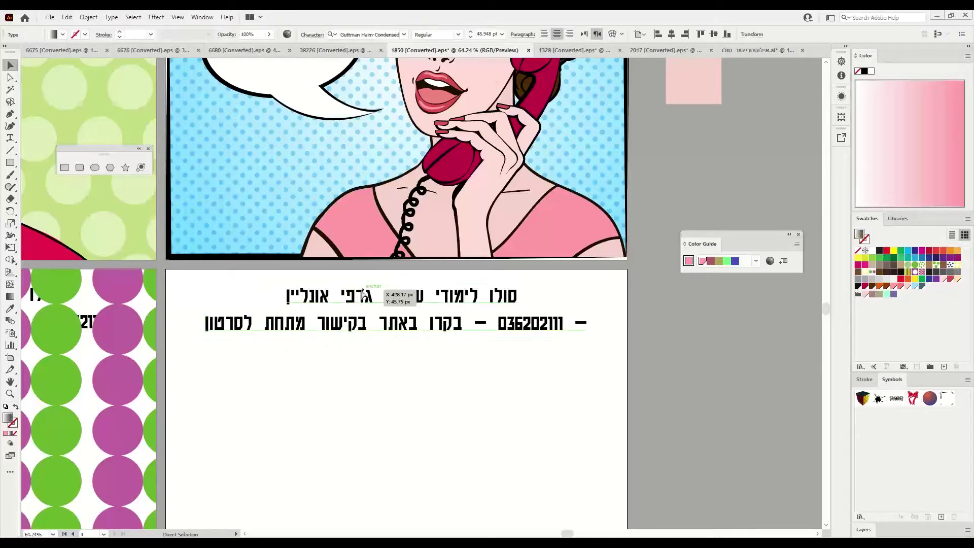
left_click_drag(427, 190, 340, 393)
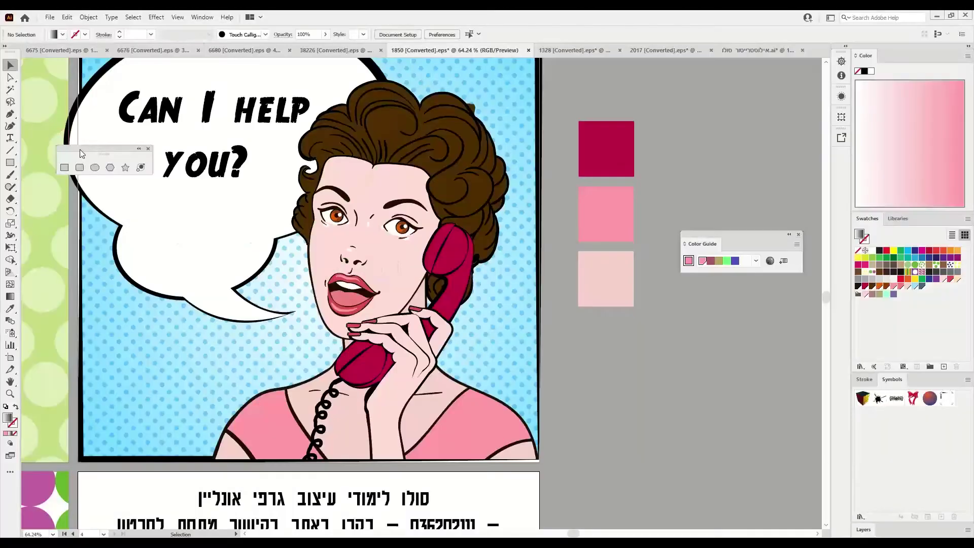
Move the floating shape tools clear of the speech bubble and shift the three color squares farther from the illustration
left_click_drag(81, 149, 67, 37)
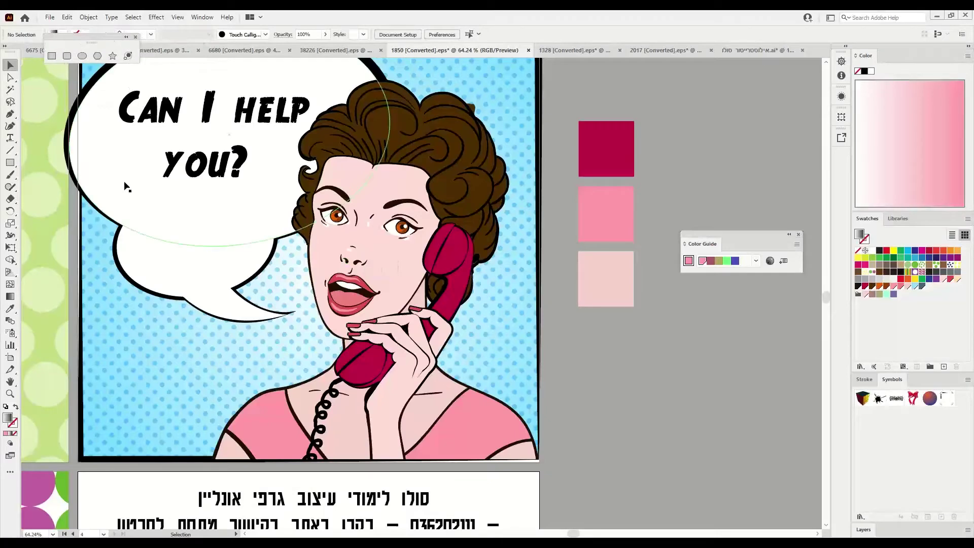
key("ctrl+1")
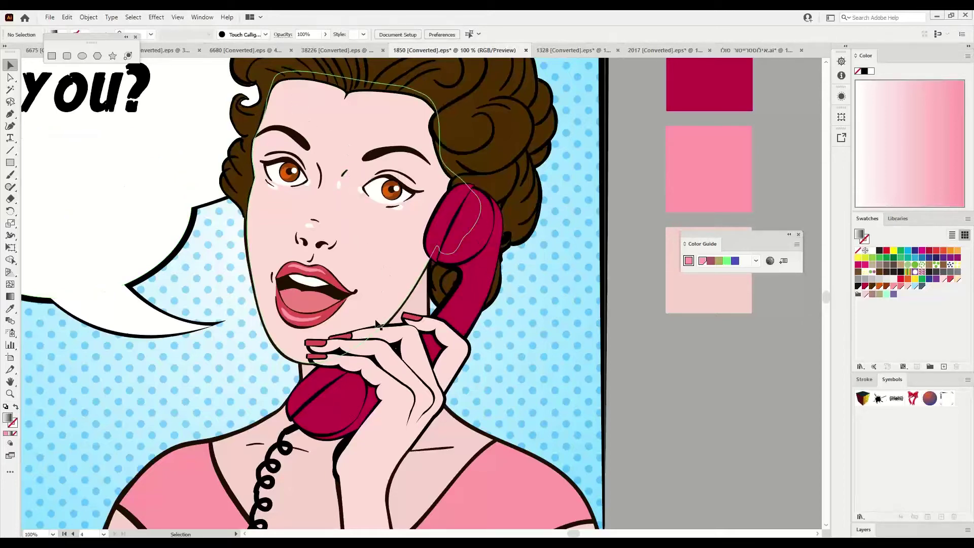
left_click_drag(319, 495, 286, 497)
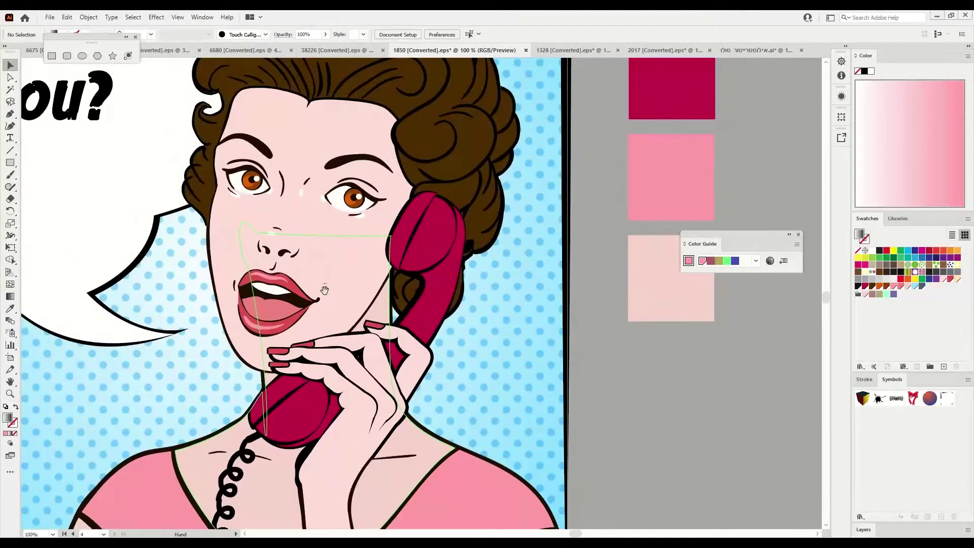
left_click_drag(326, 370, 359, 312)
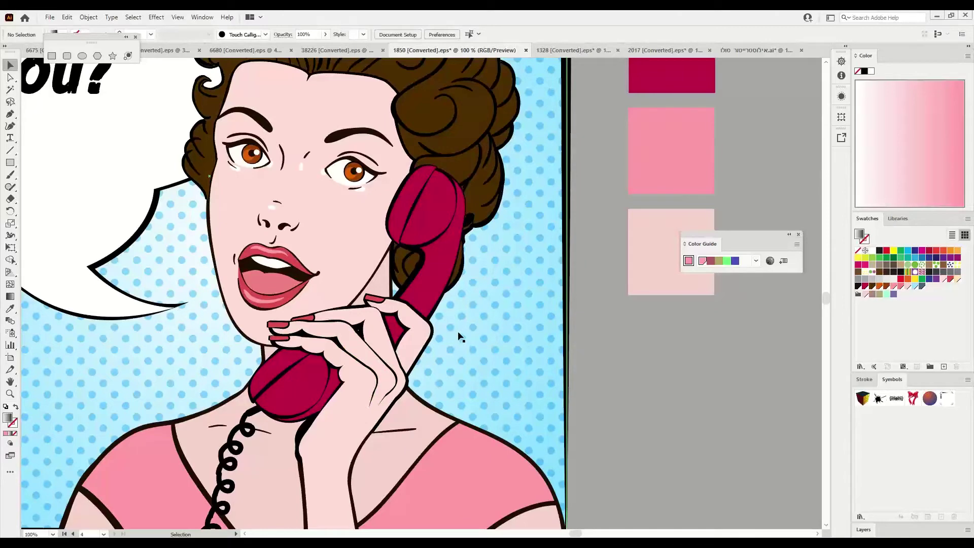
left_click_drag(513, 285, 402, 345)
left_click_drag(525, 149, 754, 344)
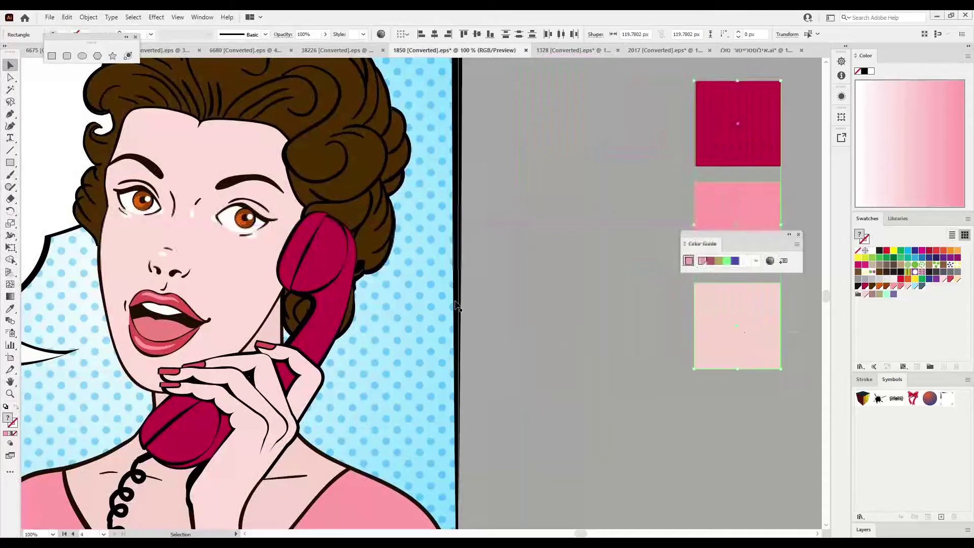
Draw a circle about 90 px wide and two ellipses about 89 × 112 px and 83 × 64 px between the illustration and the squares
left_click(82, 55)
left_click_drag(488, 134, 553, 199)
left_click_drag(520, 249, 585, 329)
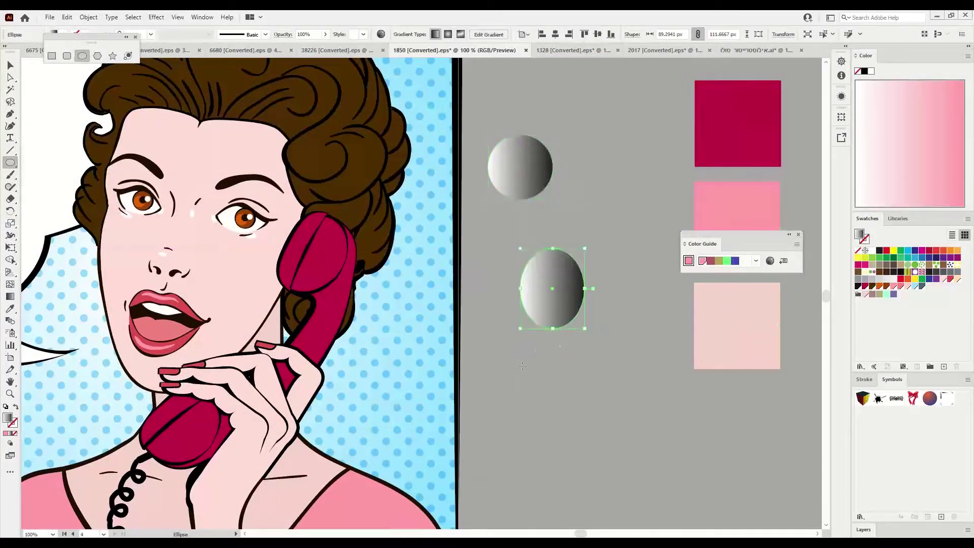
left_click_drag(516, 359, 576, 404)
left_click(11, 66)
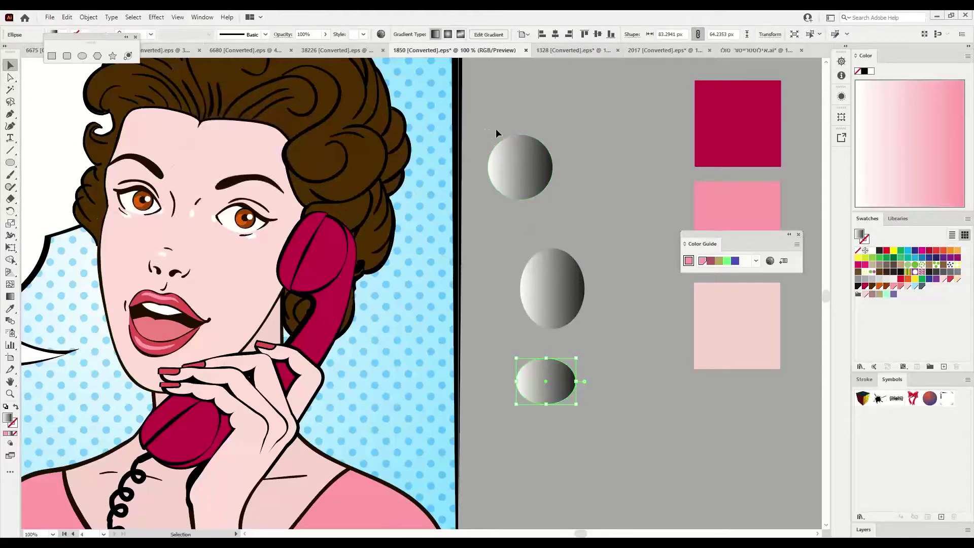
Fill the uppermost circle with the crimson sampled from the telephone receiver using the Eyedropper
left_click(522, 161)
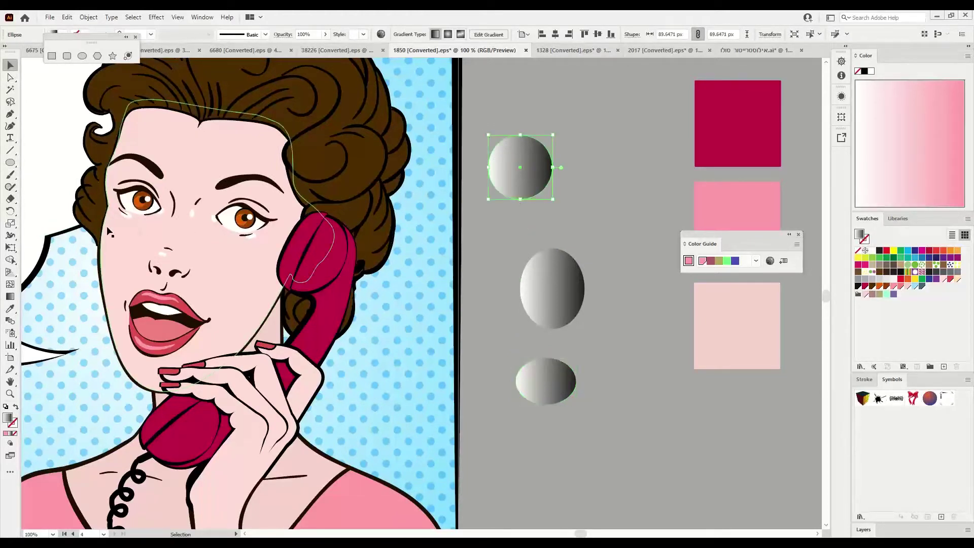
left_click(11, 309)
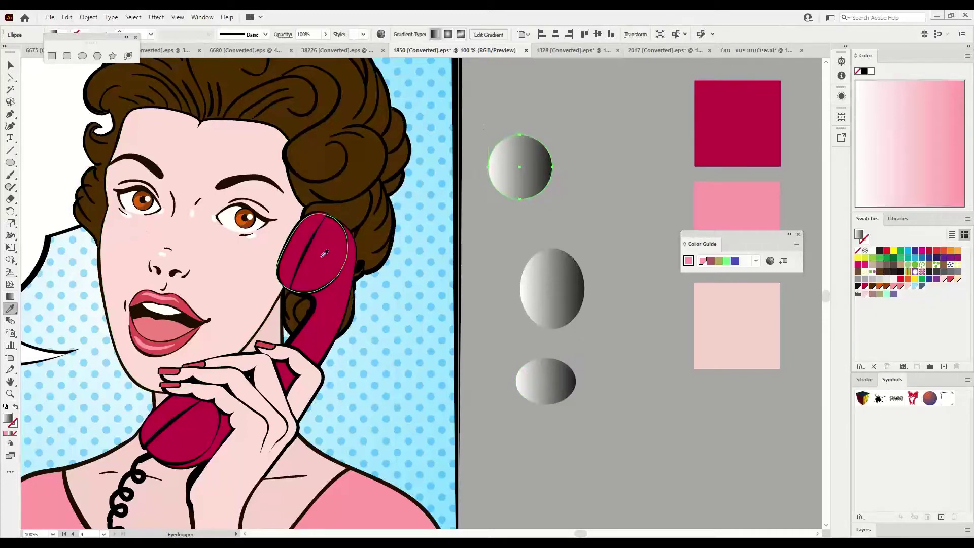
left_click(332, 302)
left_click(305, 398)
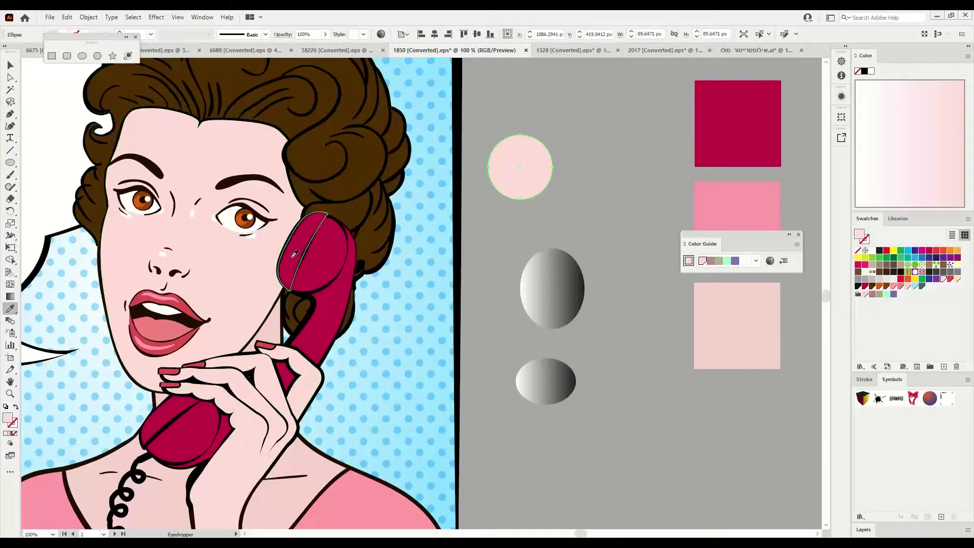
left_click(306, 244)
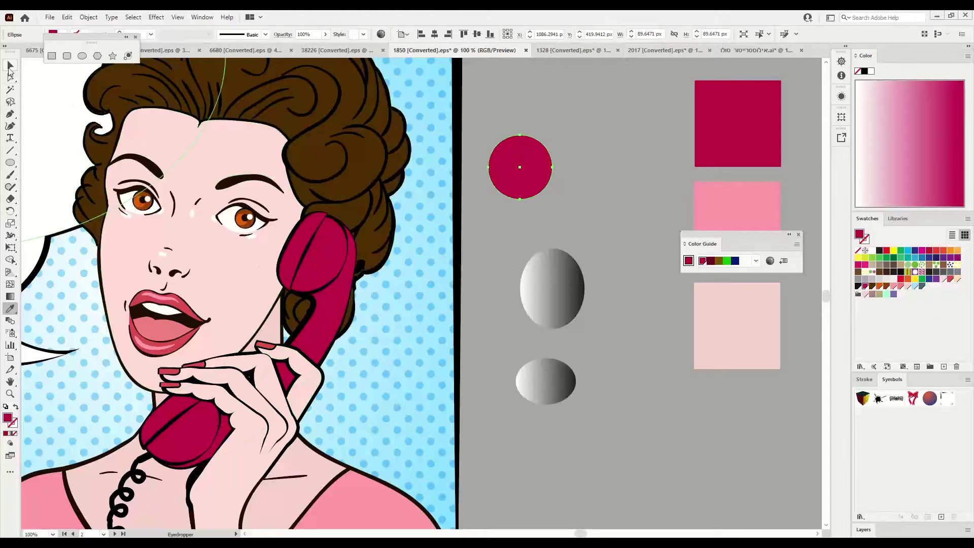
left_click(11, 66)
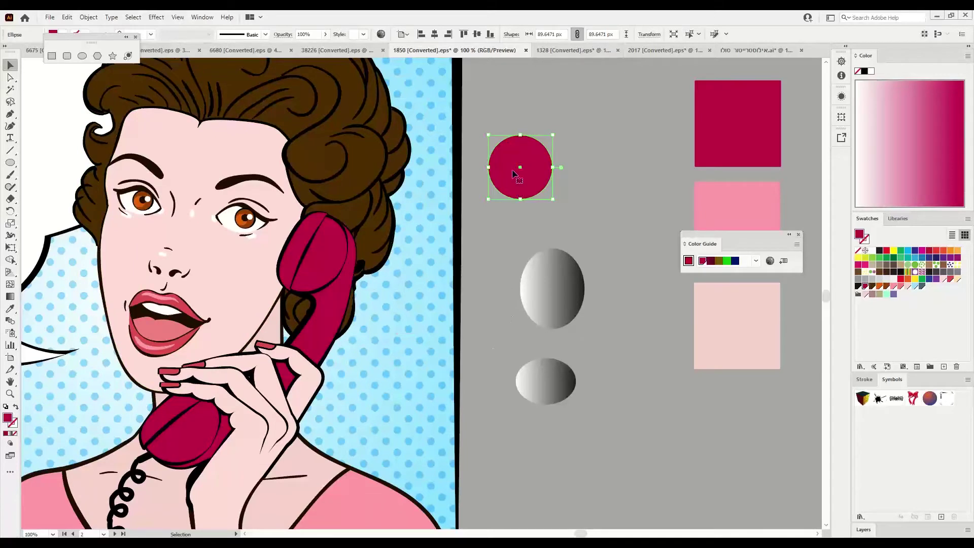
Delete the two gray gradient ellipses and duplicate the crimson circle twice to form a column of three
left_click_drag(513, 188, 512, 168)
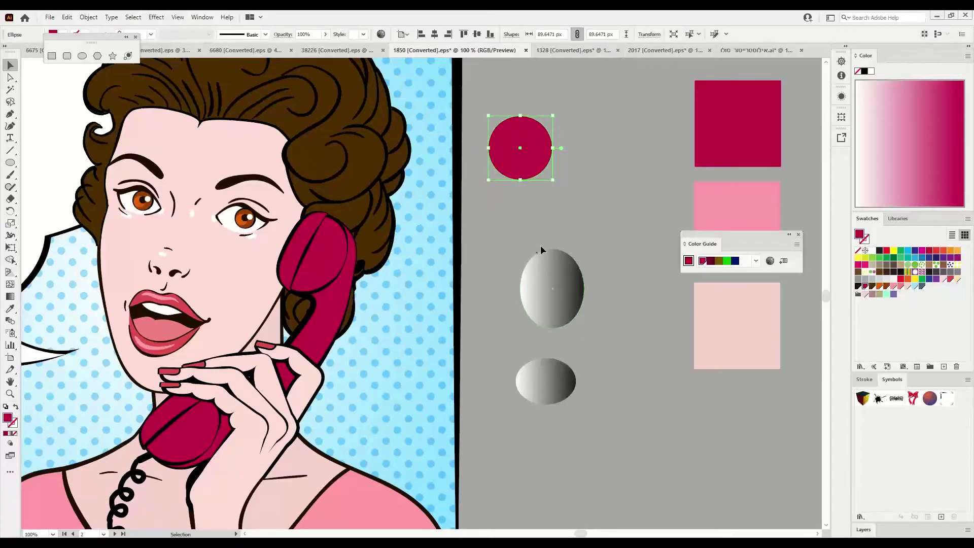
left_click_drag(617, 435, 508, 238)
key("Delete")
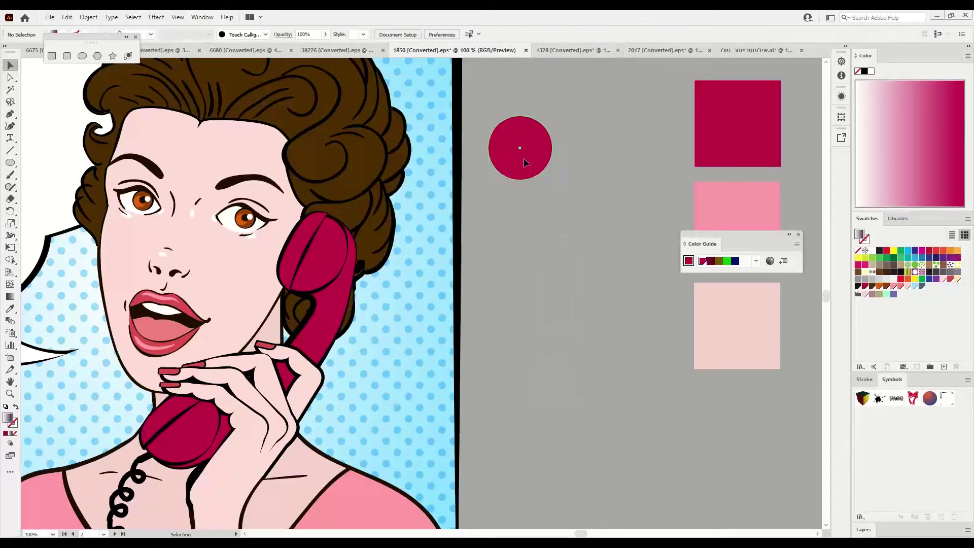
left_click_drag(520, 157, 522, 324)
mouse_move(521, 237)
left_mouse_down()
mouse_move(543, 244)
mouse_move(516, 223)
left_mouse_up()
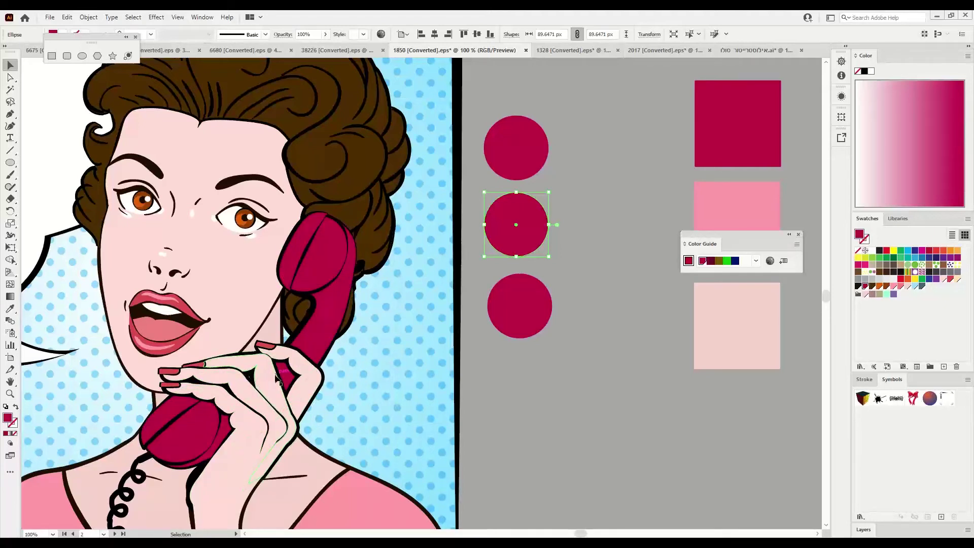
Fill the middle circle with light pink FCCADE and swap its place with the lowest crimson circle
double_click(8, 418)
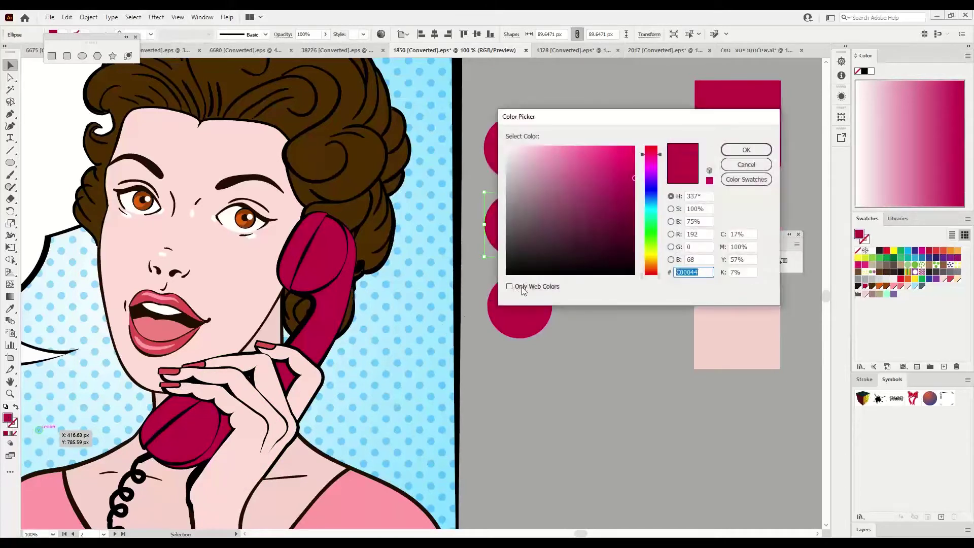
mouse_move(622, 201)
left_mouse_down()
mouse_move(620, 176)
mouse_move(564, 154)
mouse_move(554, 172)
mouse_move(515, 155)
mouse_move(586, 157)
mouse_move(563, 208)
mouse_move(579, 157)
mouse_move(632, 152)
mouse_move(553, 145)
mouse_move(591, 144)
mouse_move(559, 141)
mouse_move(591, 139)
mouse_move(572, 140)
left_mouse_up()
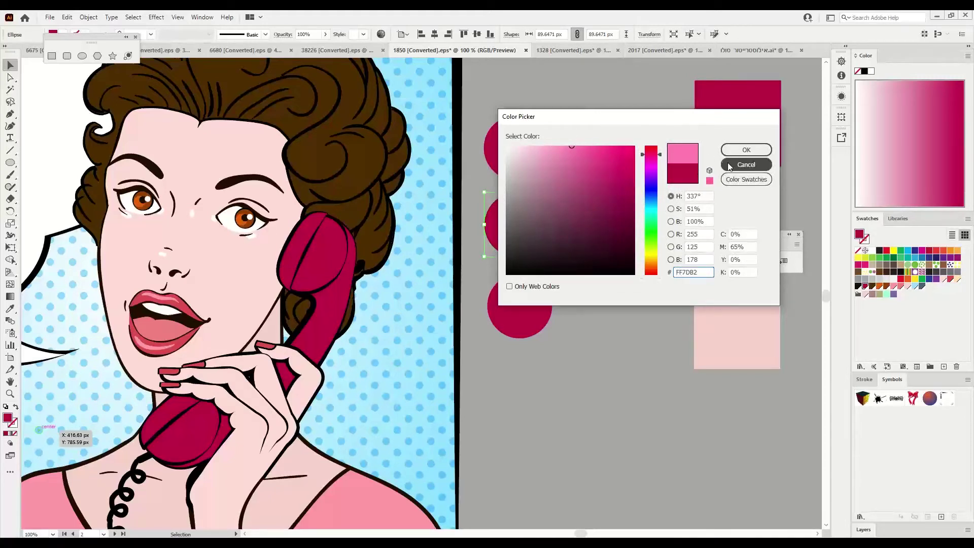
left_click_drag(572, 146, 532, 147)
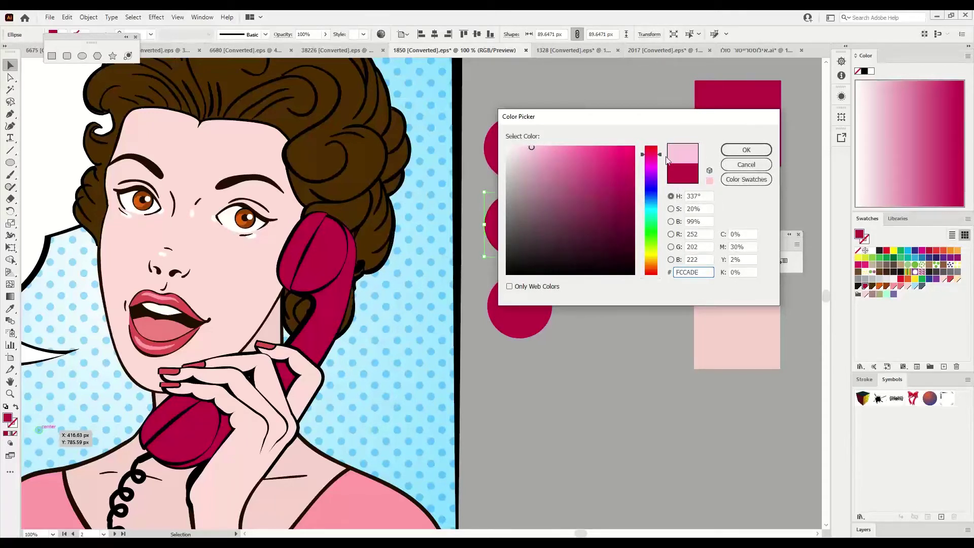
left_click(747, 150)
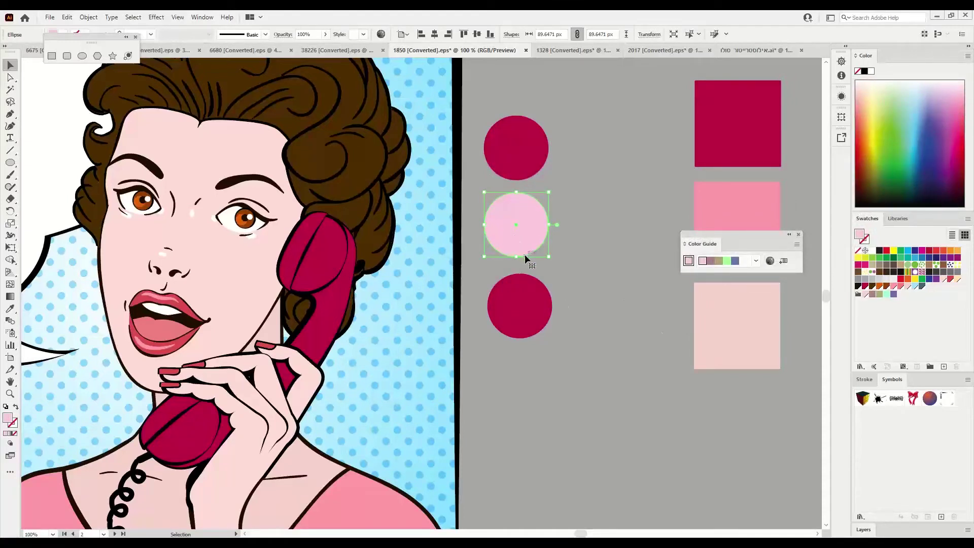
left_click_drag(529, 231, 529, 383)
left_click_drag(524, 305, 524, 223)
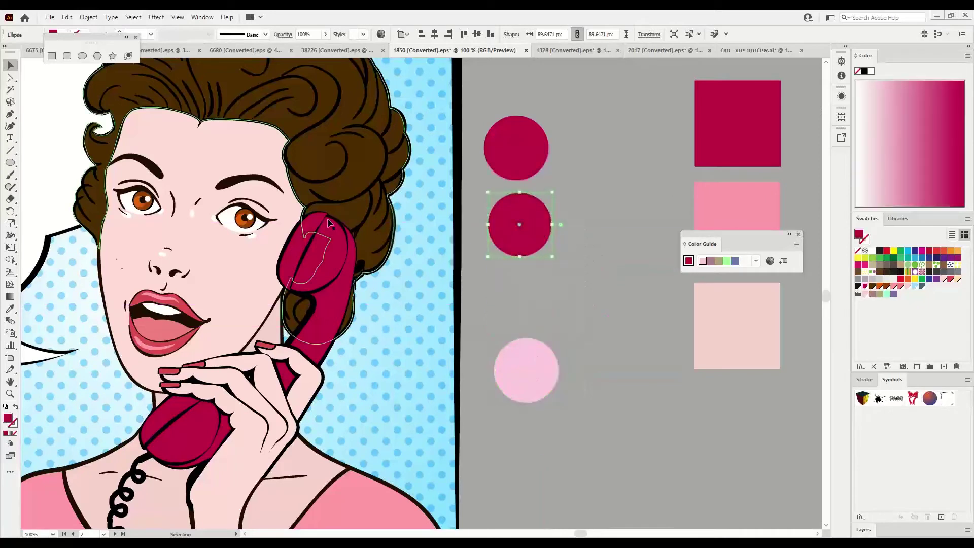
double_click(8, 418)
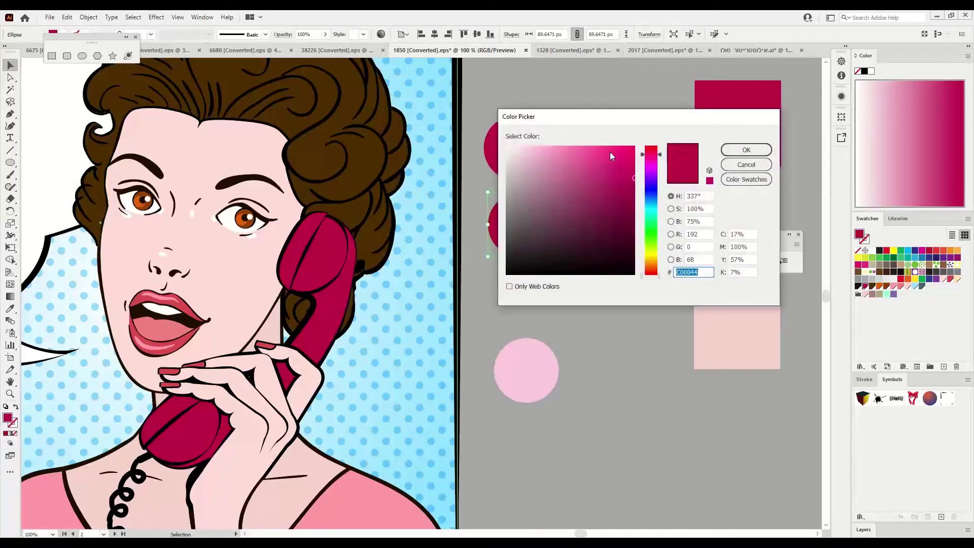
left_click_drag(640, 125, 281, 331)
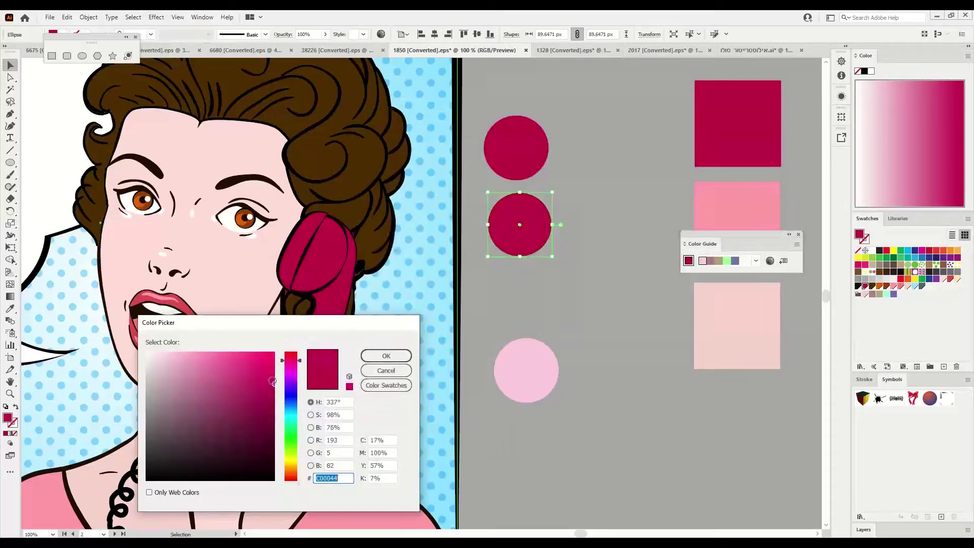
mouse_move(272, 381)
left_mouse_down()
mouse_move(238, 359)
mouse_move(189, 374)
mouse_move(203, 359)
mouse_move(253, 353)
mouse_move(257, 388)
mouse_move(227, 365)
mouse_move(257, 364)
left_mouse_up()
left_click(386, 370)
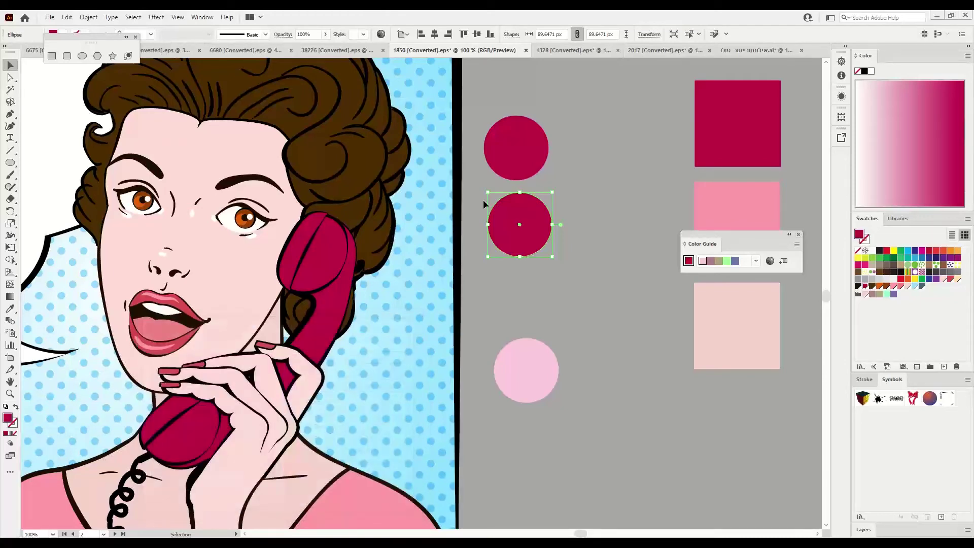
Fill the middle crimson circle with medium pink EF8FB7
double_click(8, 418)
mouse_move(262, 376)
left_mouse_down()
mouse_move(195, 355)
mouse_move(169, 365)
mouse_move(198, 360)
left_mouse_up()
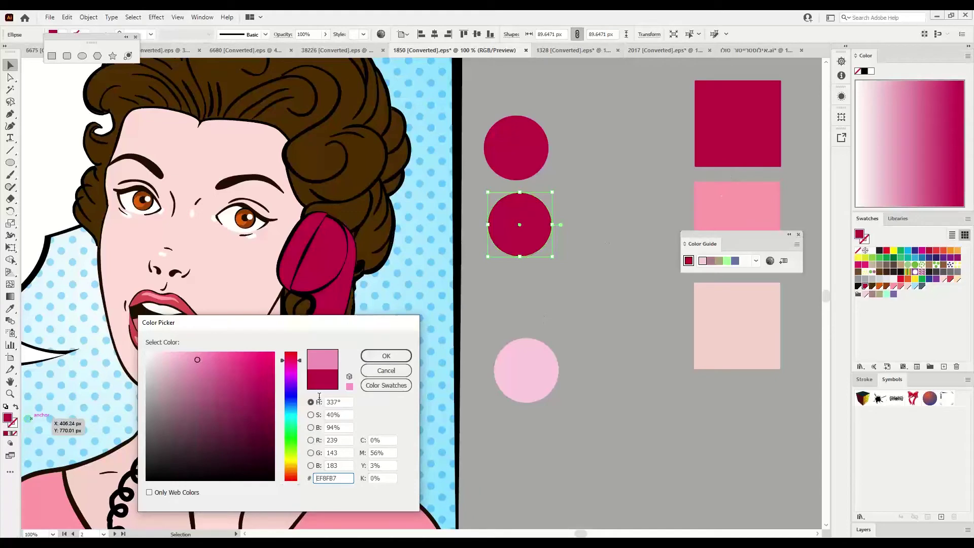
left_click(386, 355)
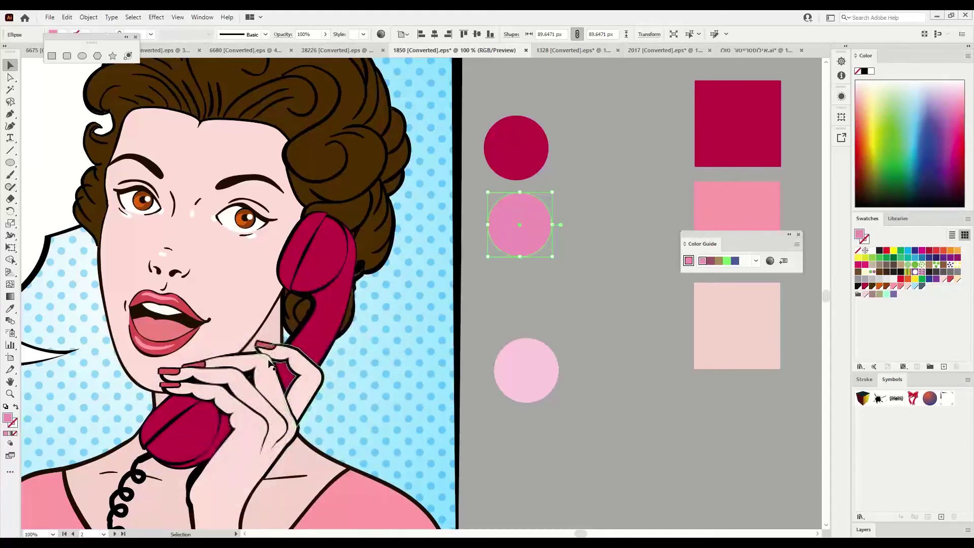
Examine the coloring of the phone illustration and the neighboring dark-haired woman with the dotted green background
left_click_drag(208, 318, 390, 324)
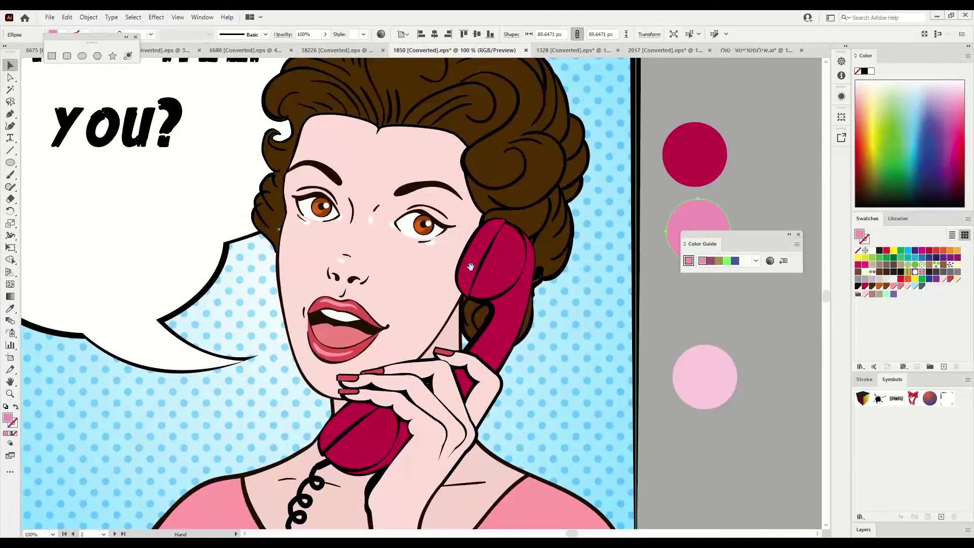
left_click_drag(336, 251, 670, 282)
left_click_drag(158, 444, 284, 450)
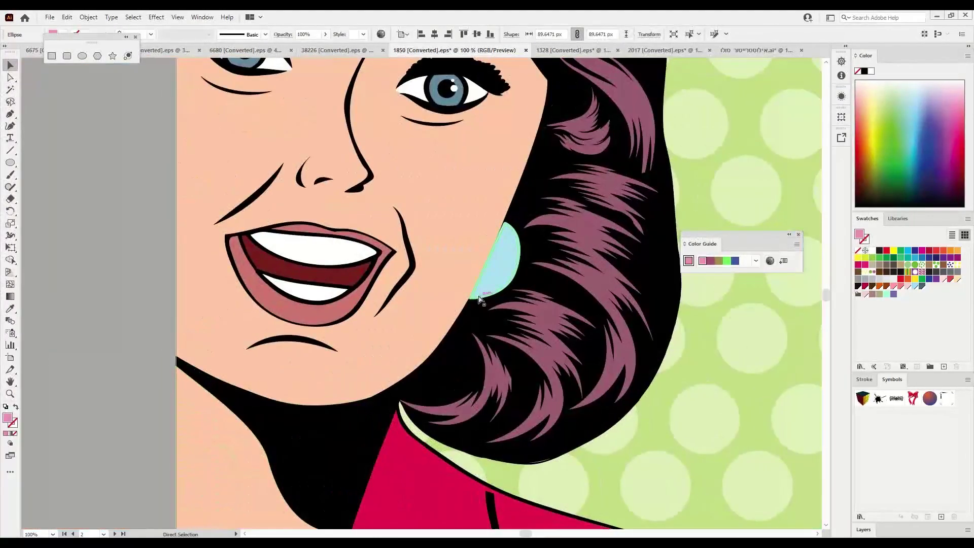
key("ctrl+minus")
left_click_drag(478, 299, 771, 300)
left_click_drag(152, 285, 487, 295)
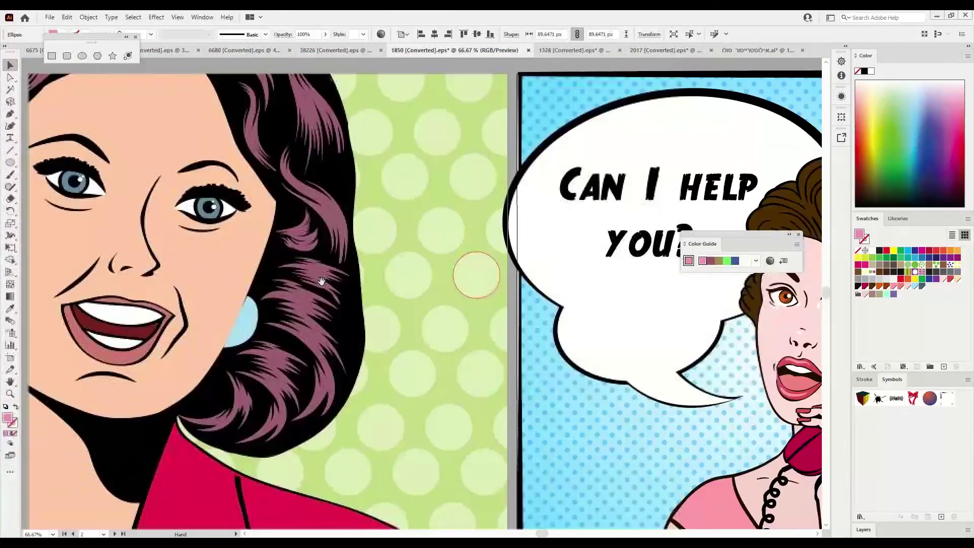
left_click_drag(304, 296, 244, 290)
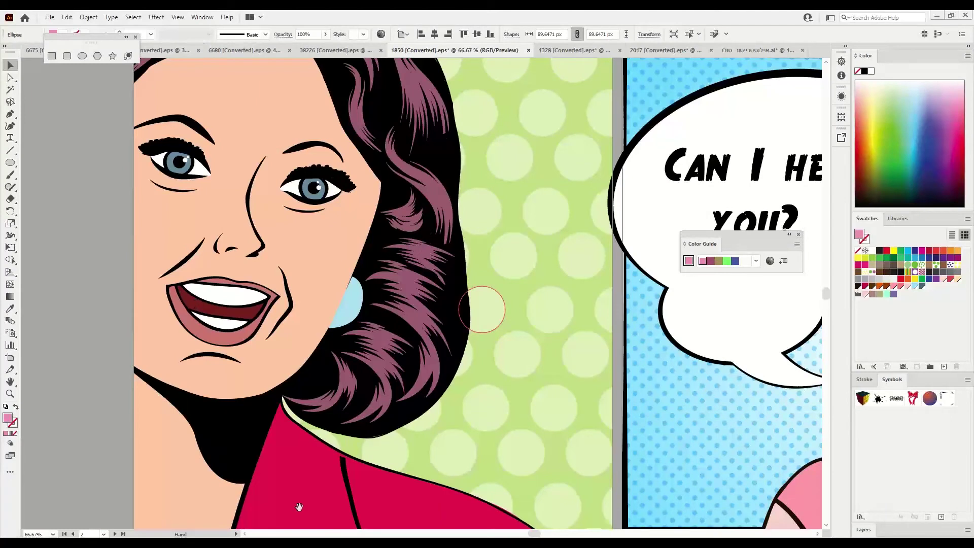
key("ctrl+shift+a")
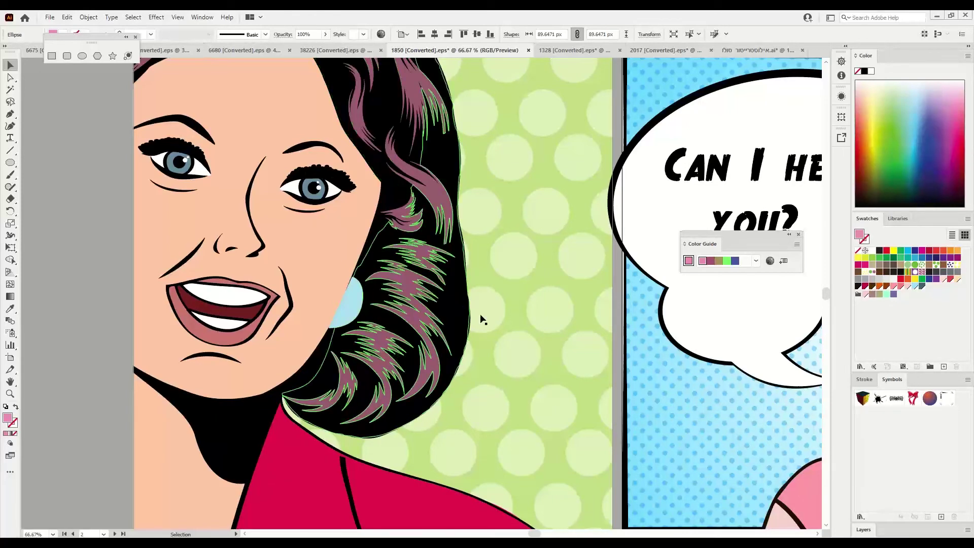
left_click_drag(706, 402, 348, 142)
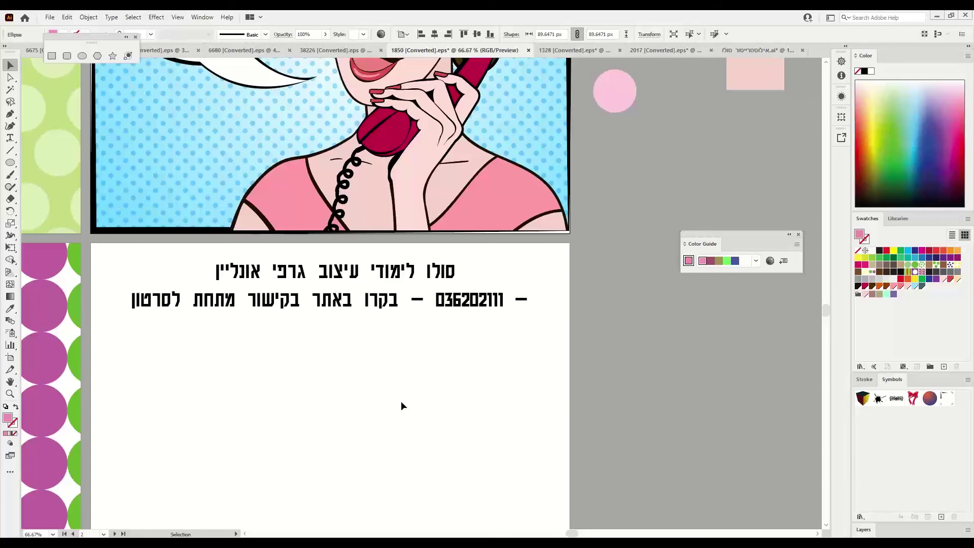
scroll(402, 403, "up", 5)
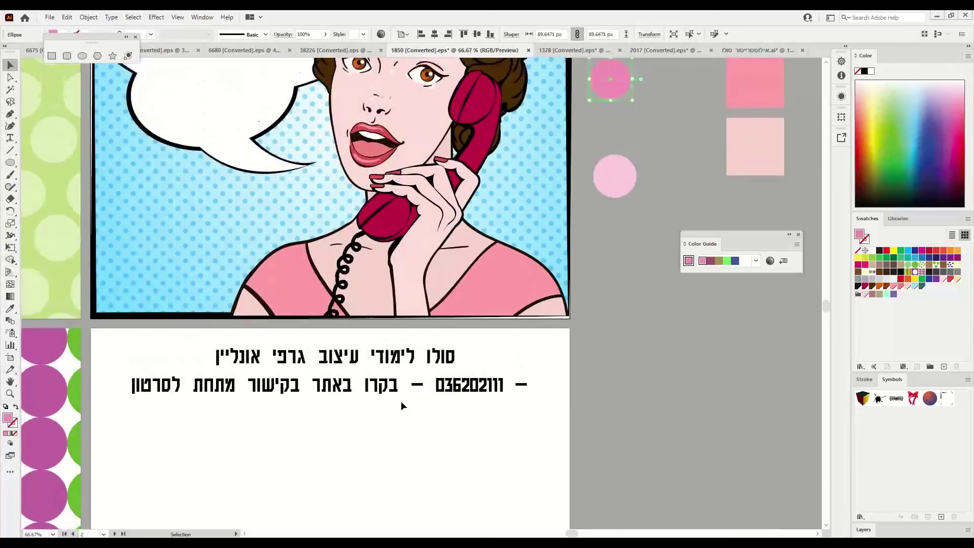
scroll(402, 404, "up", 5)
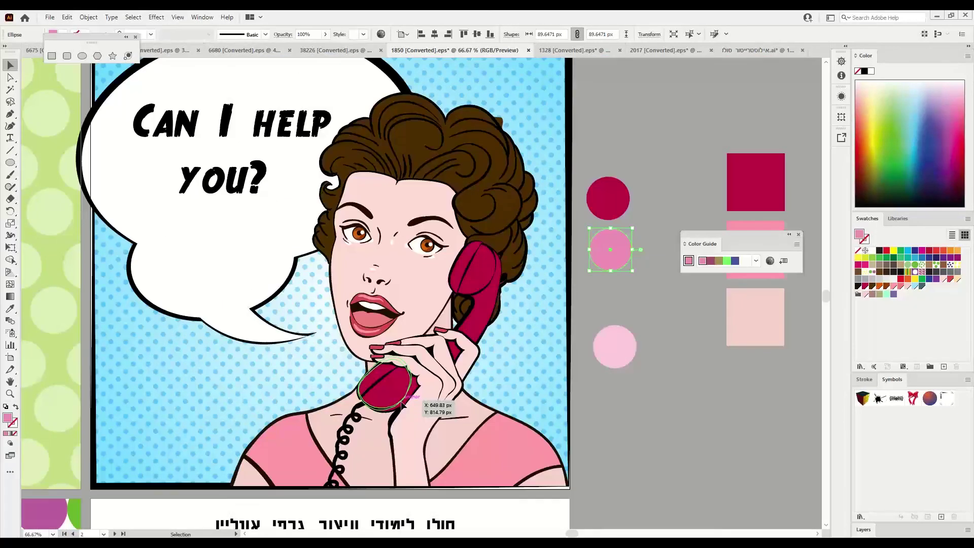
scroll(401, 401, "up", 2)
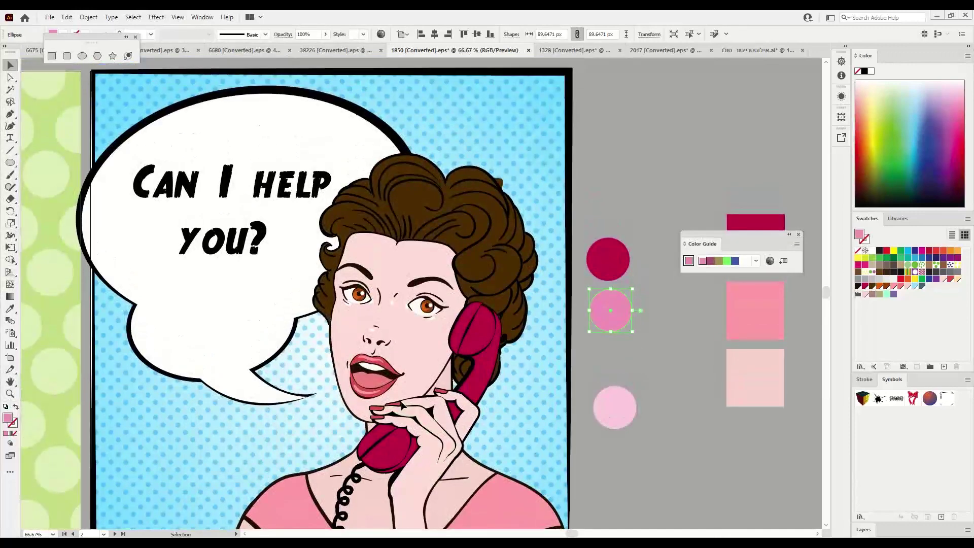